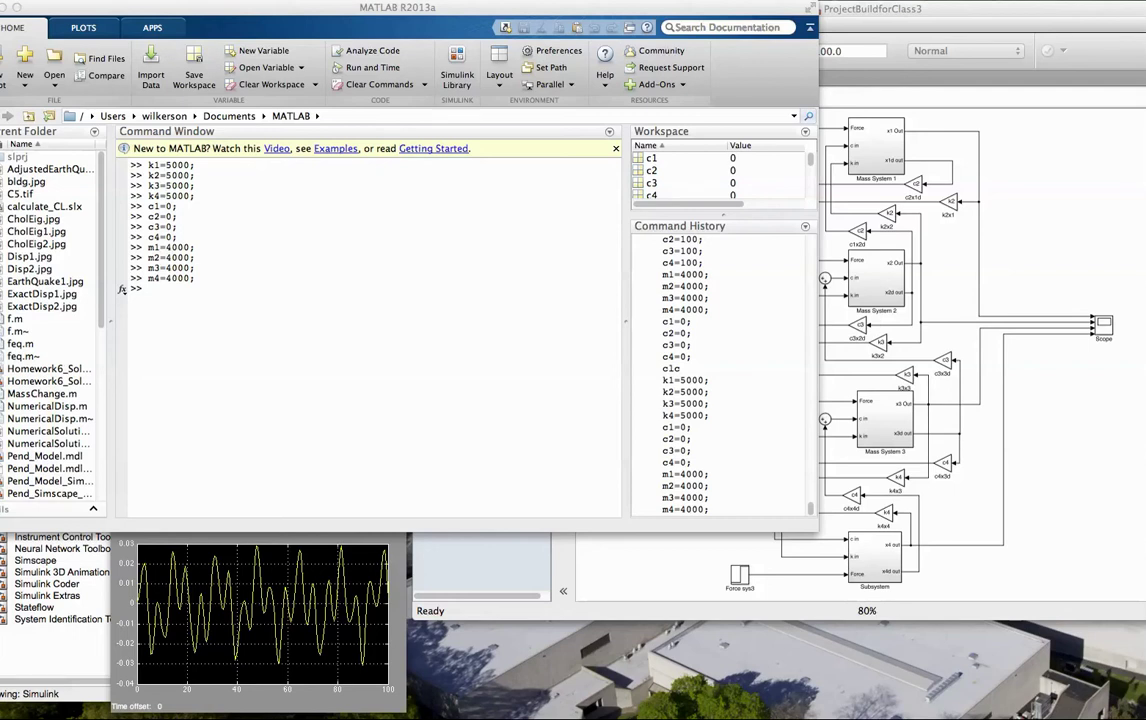
Switch to the ProjectBuildforClass3 model and its scope plots, and inspect the contents of Mass System 1, 2, 3 and Subsystem.
key("super+grave")
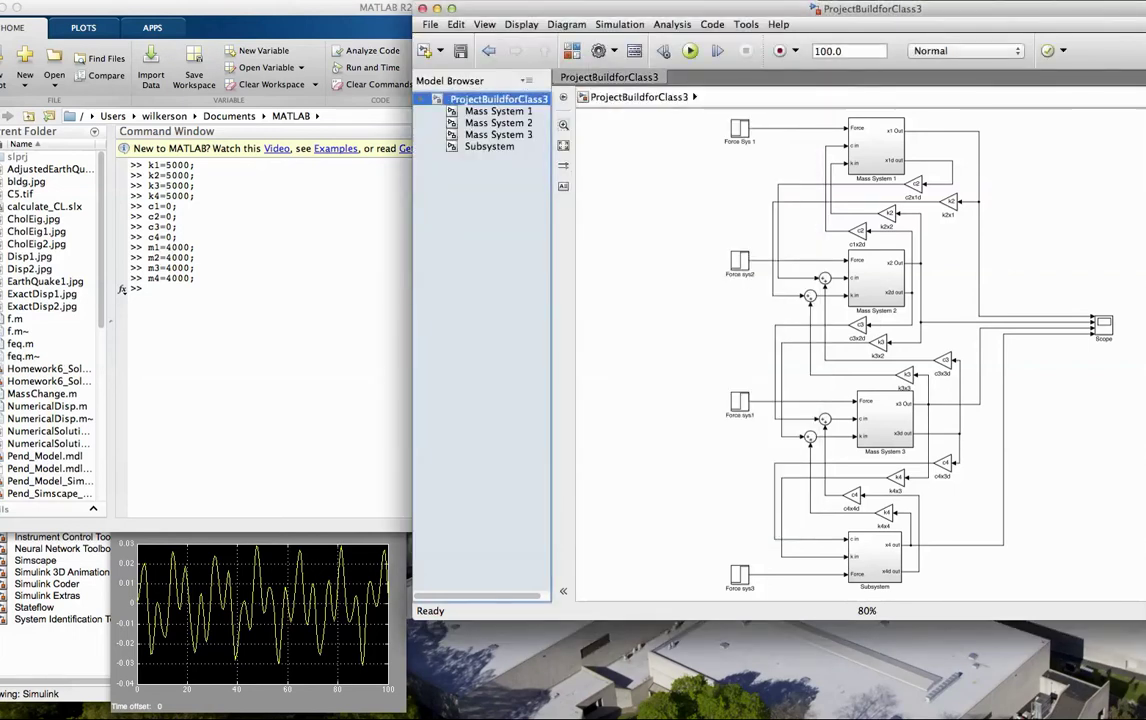
key("super+grave")
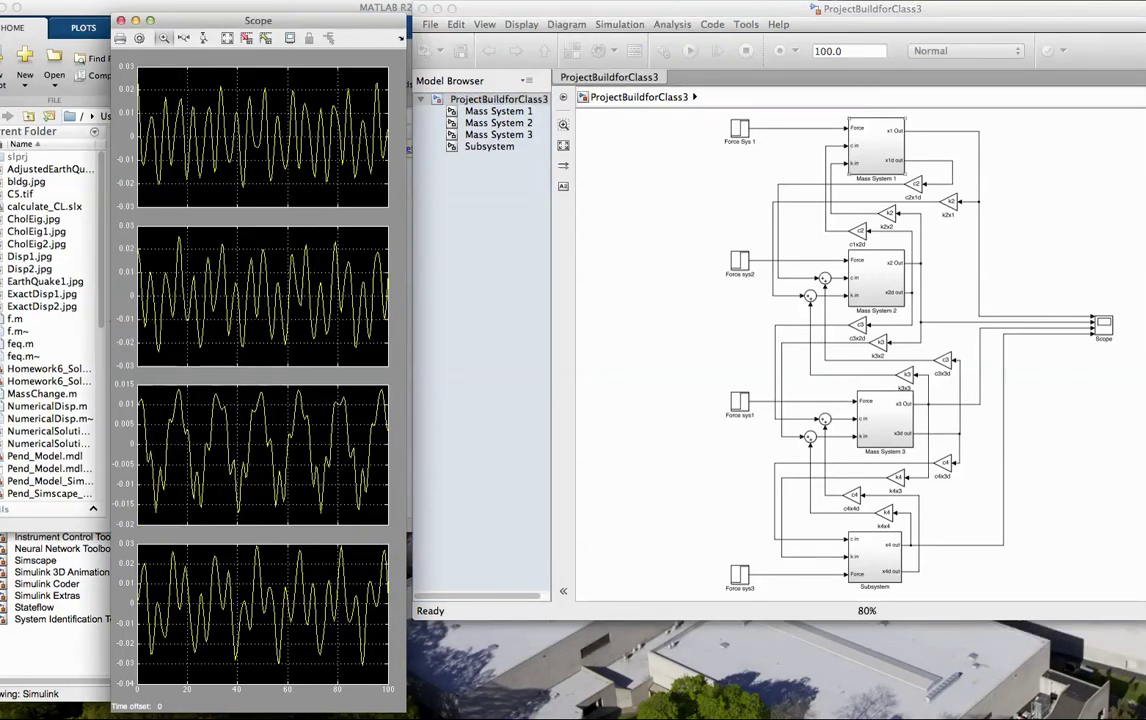
double_click(876, 145)
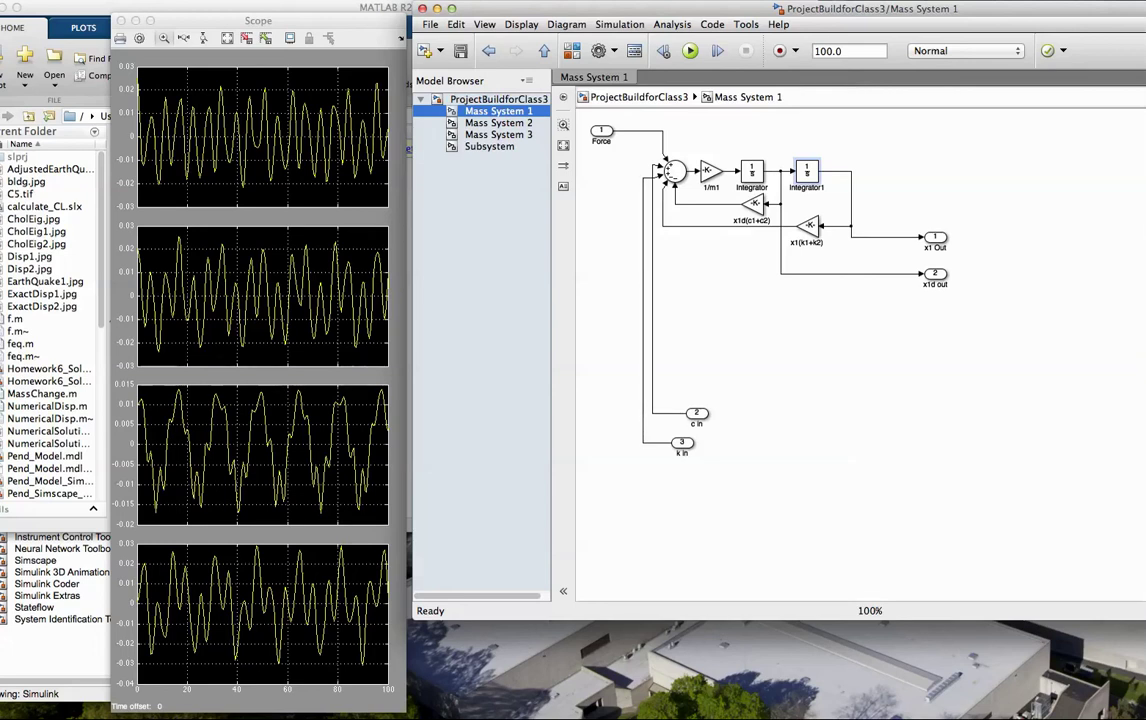
left_click(640, 97)
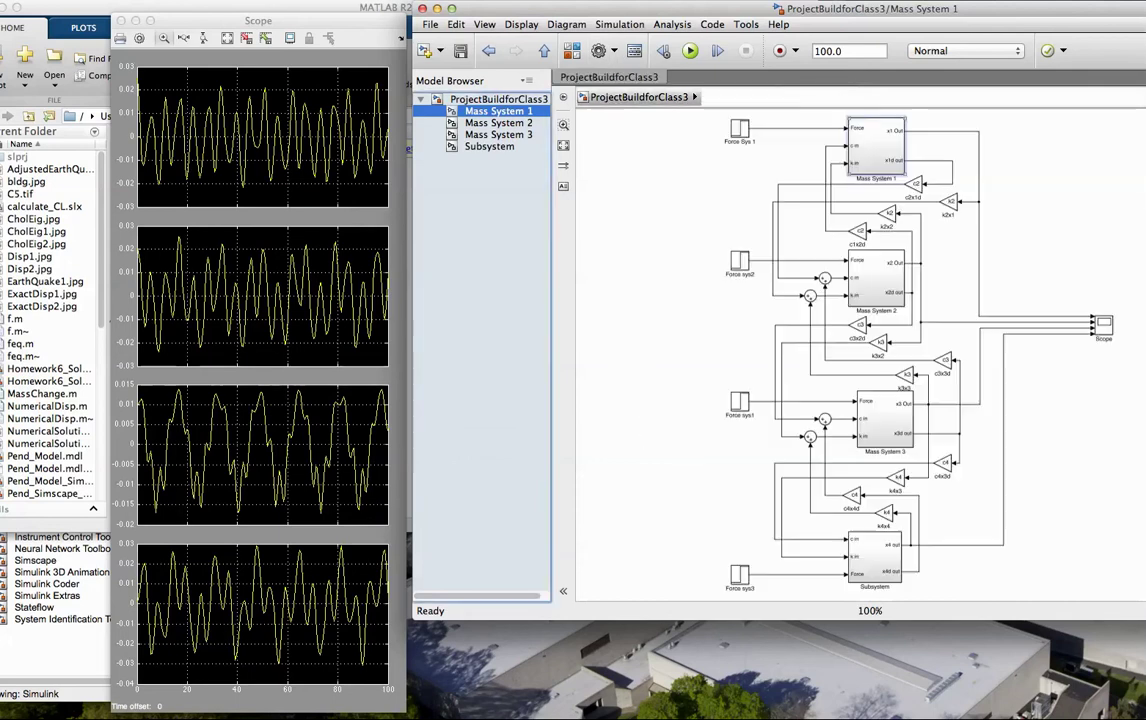
double_click(876, 278)
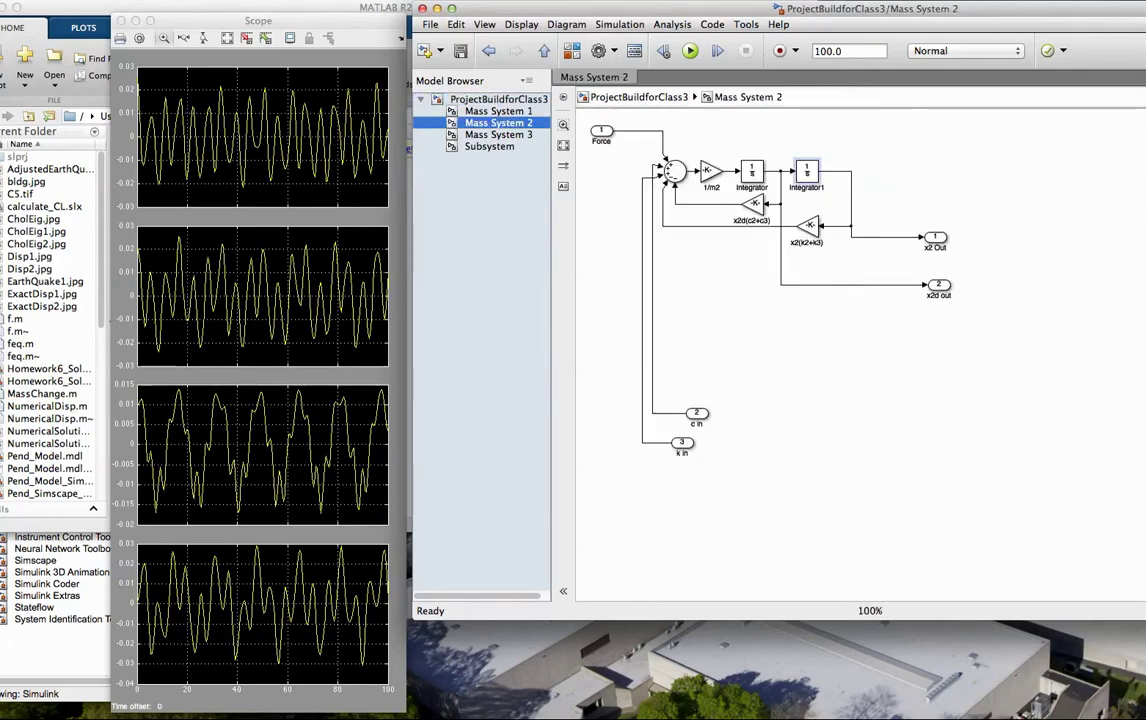
left_click(640, 97)
double_click(880, 423)
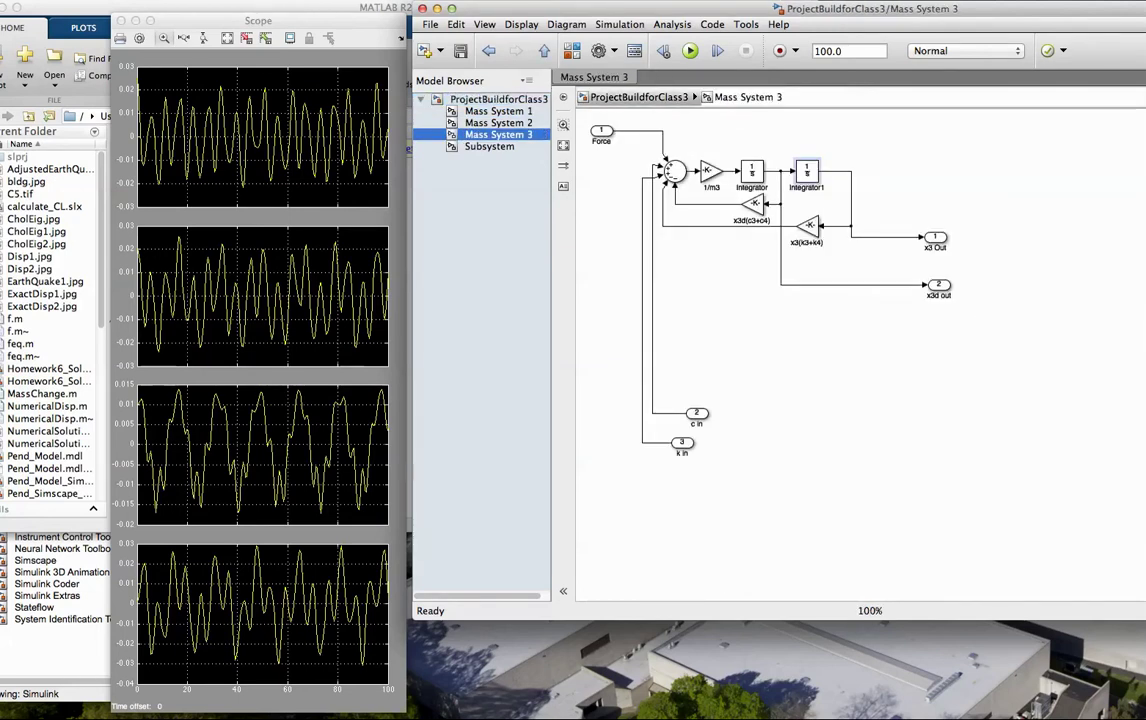
left_click(640, 97)
double_click(878, 556)
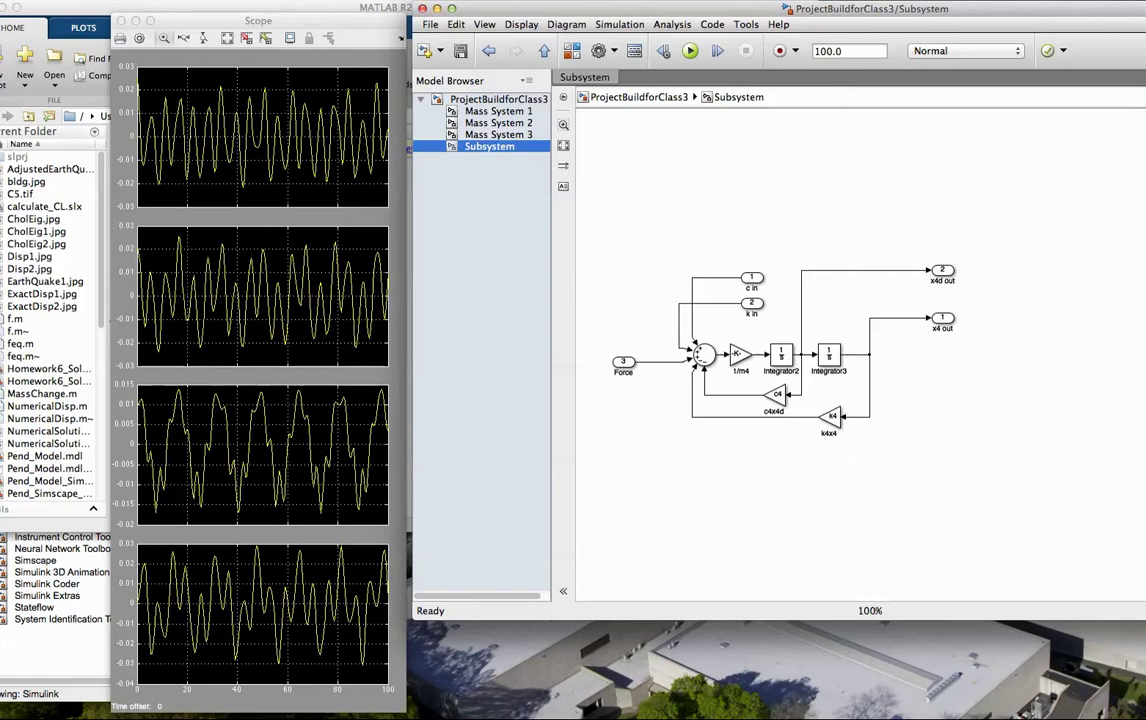
left_click(638, 97)
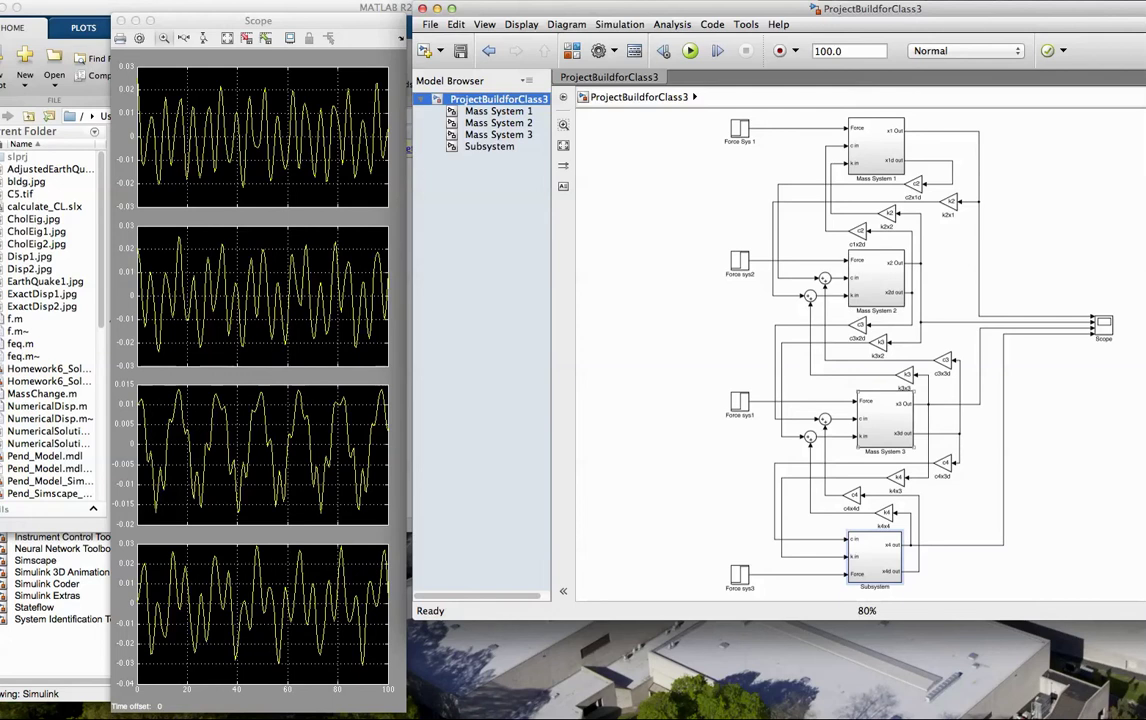
Shift the Mass System 3 block slightly left toward the other mass blocks and bring the scope plots forward.
left_click_drag(885, 419, 879, 419)
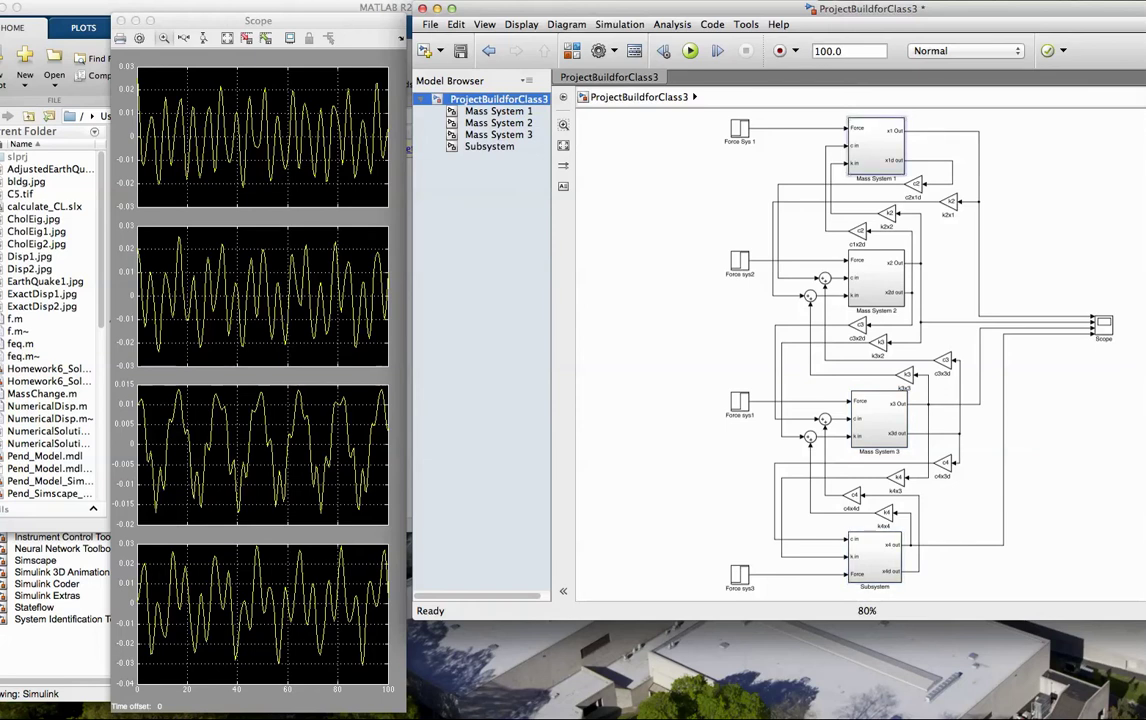
key("super+grave")
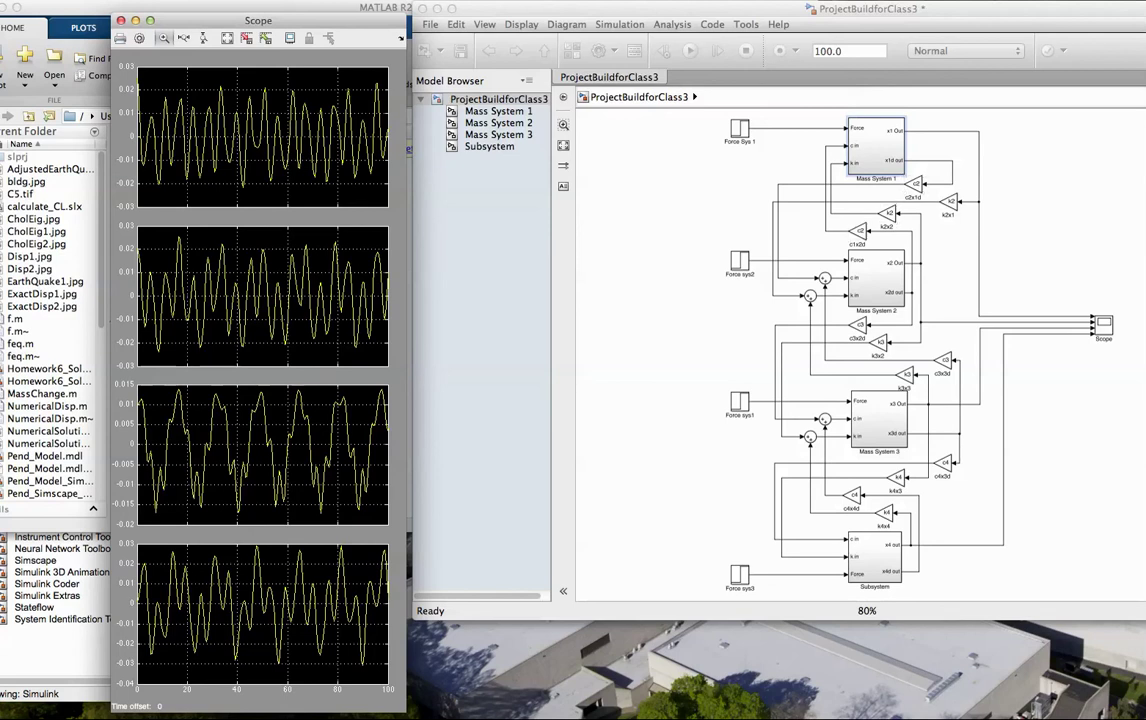
Examine the c and k gain feedback wiring between the mass blocks, from Mass System 1 down to Subsystem.
scroll(880, 191, "down", 2)
scroll(880, 191, "up", 3)
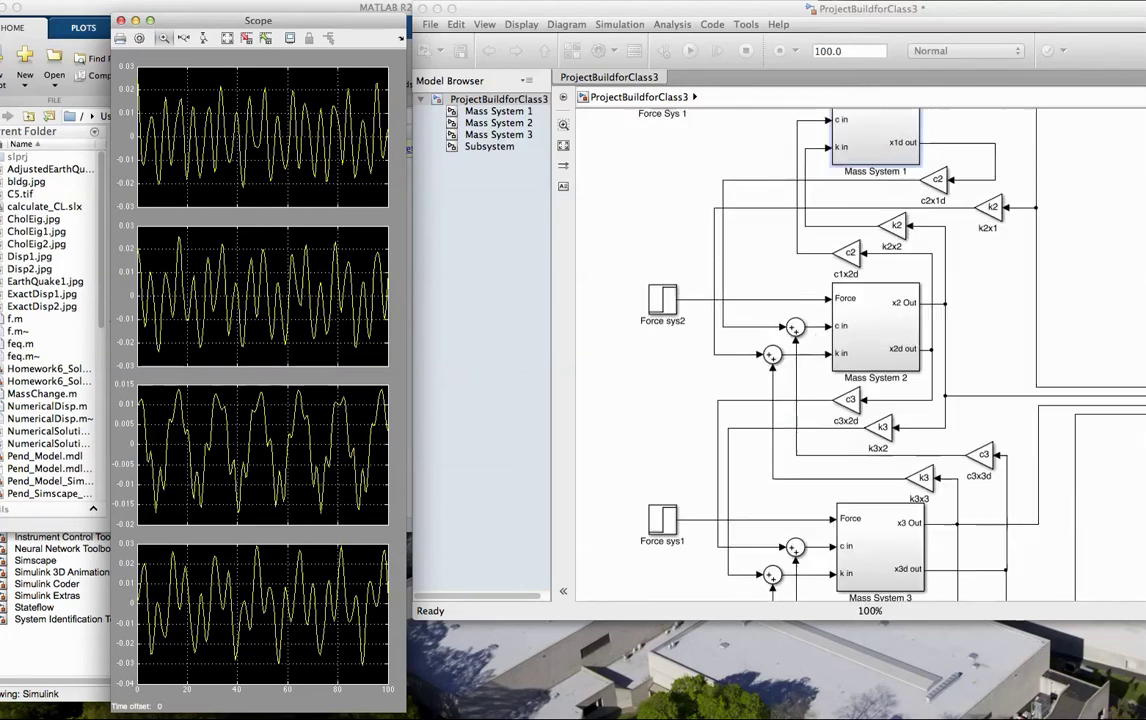
scroll(885, 190, "up", 4)
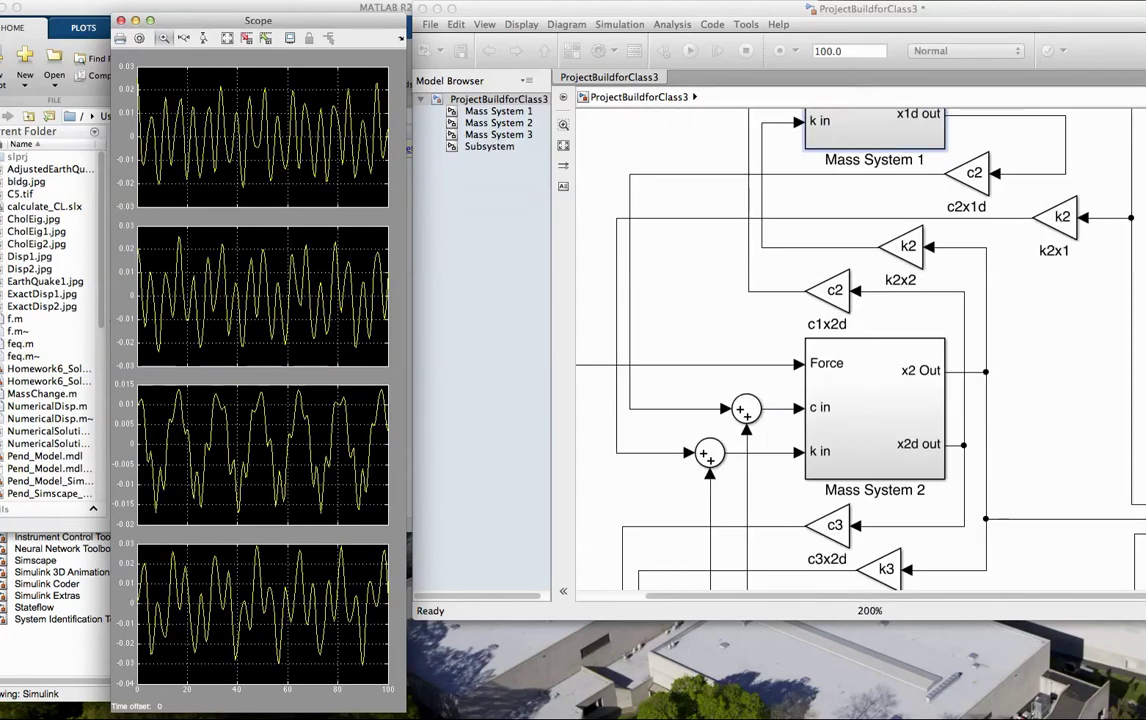
left_click(955, 130)
scroll(955, 130, "up", 2)
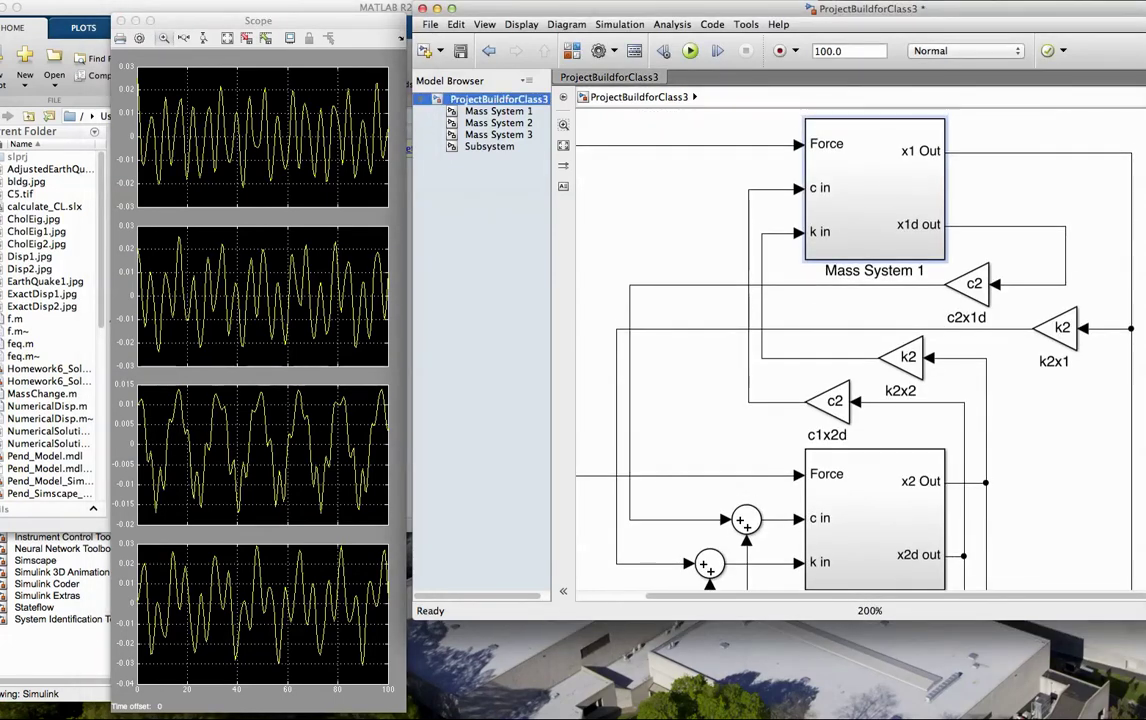
scroll(860, 350, "down", 1)
scroll(860, 350, "up", 1)
scroll(860, 340, "down", 5)
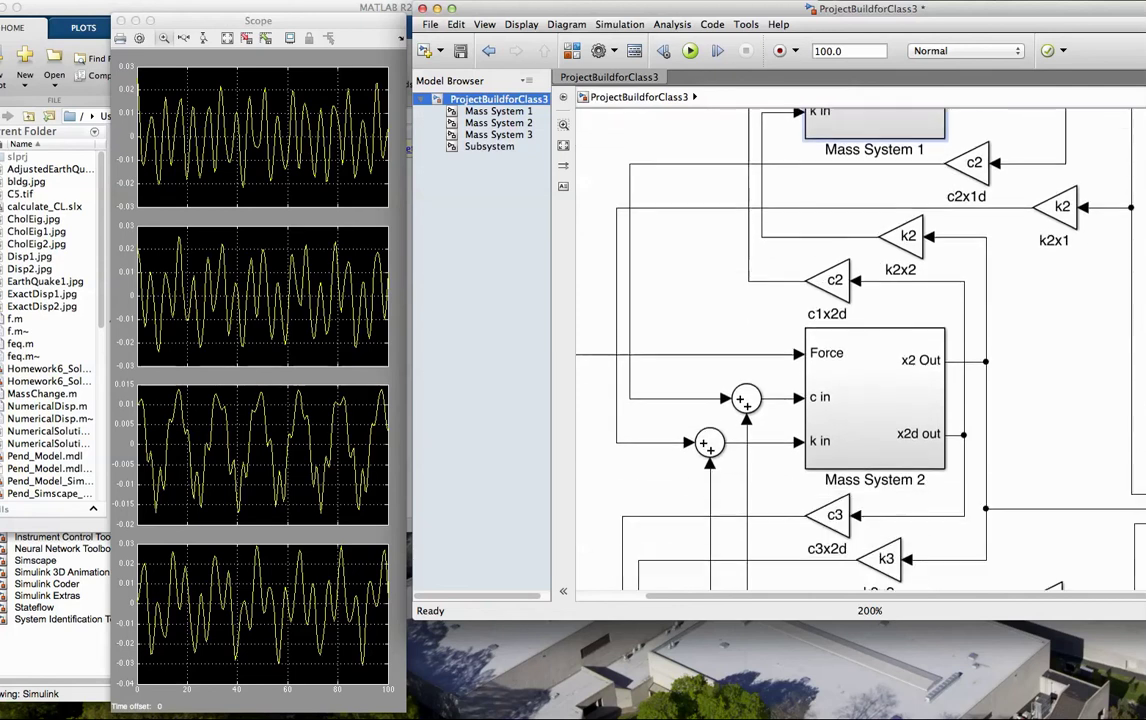
scroll(860, 340, "down", 1)
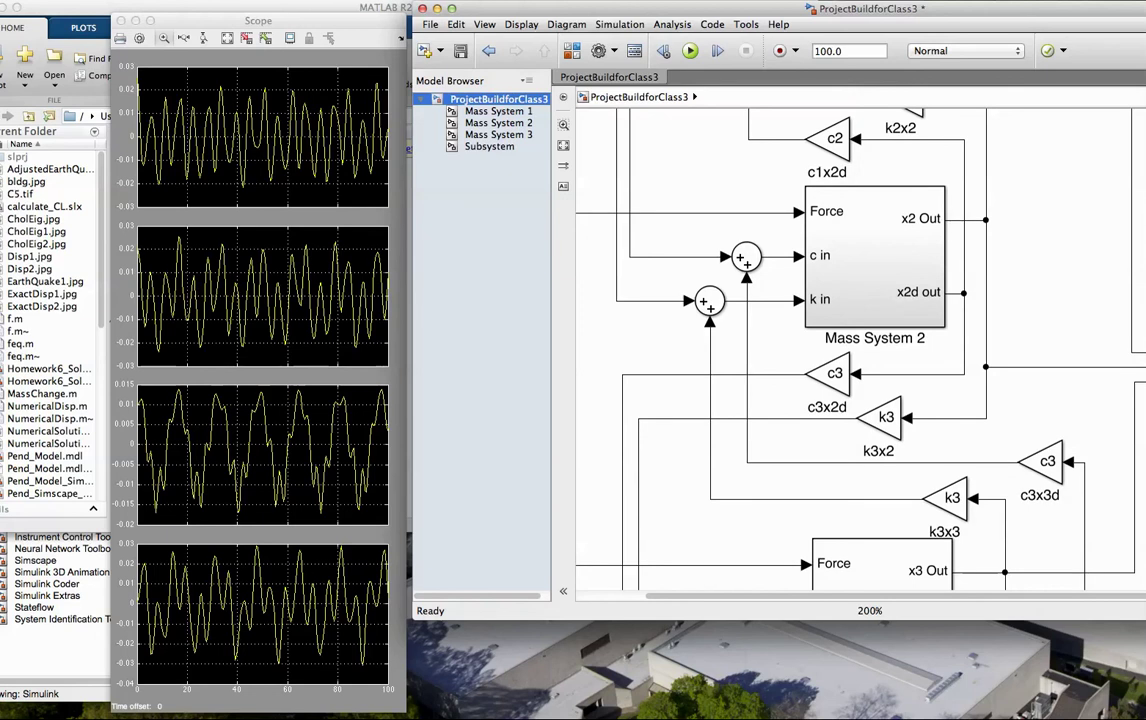
scroll(860, 350, "down", 2)
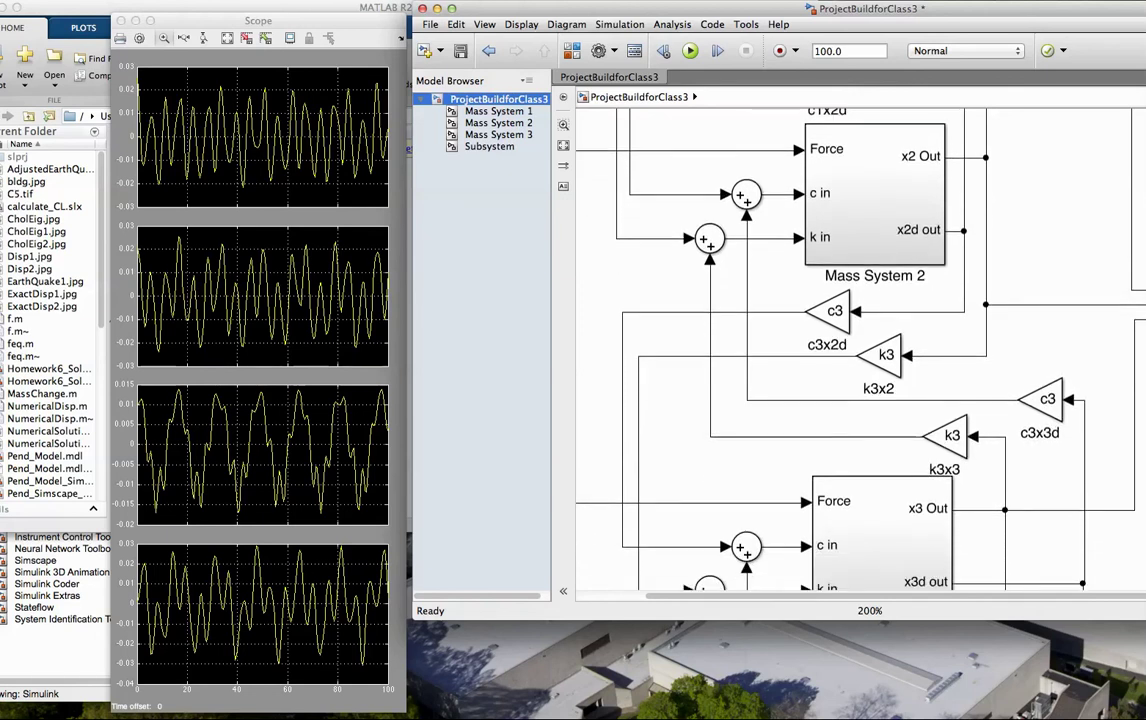
scroll(860, 350, "down", 8)
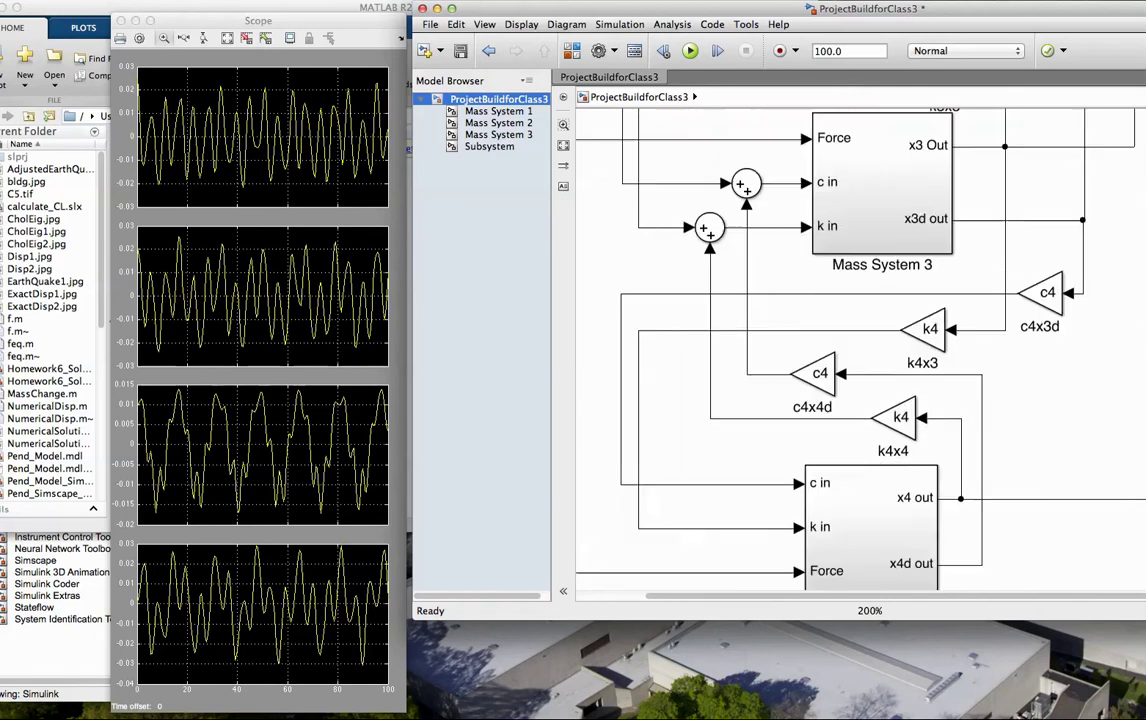
scroll(860, 350, "down", 1)
scroll(860, 350, "up", 1)
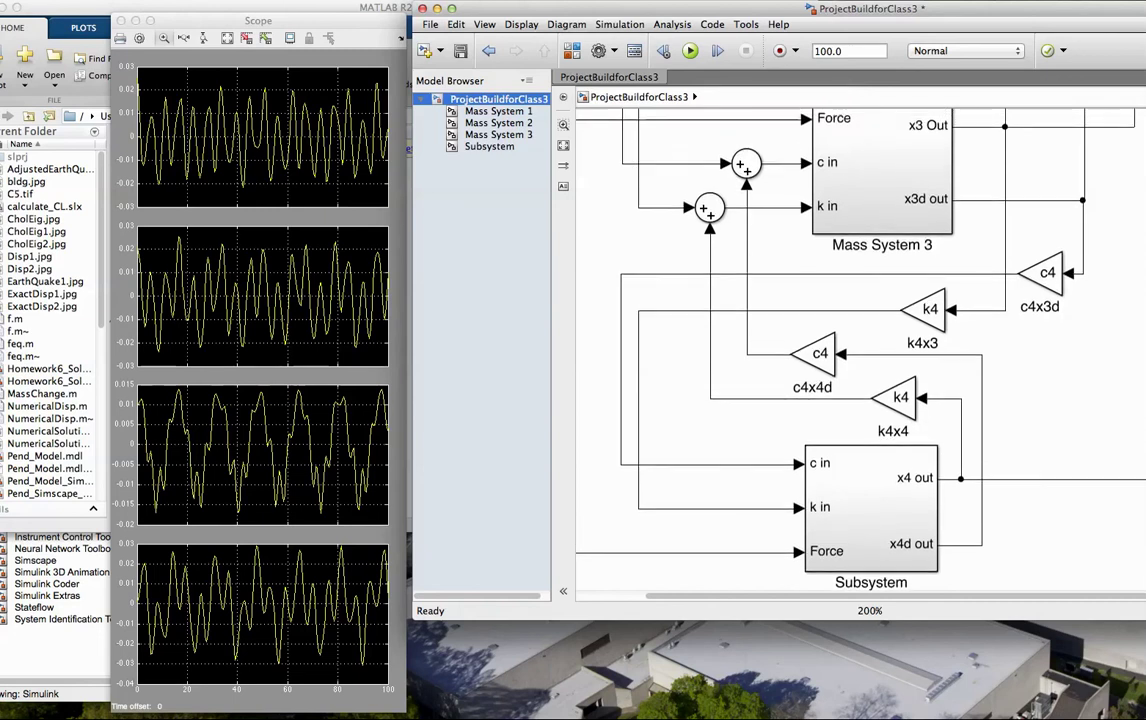
scroll(860, 350, "down", 1)
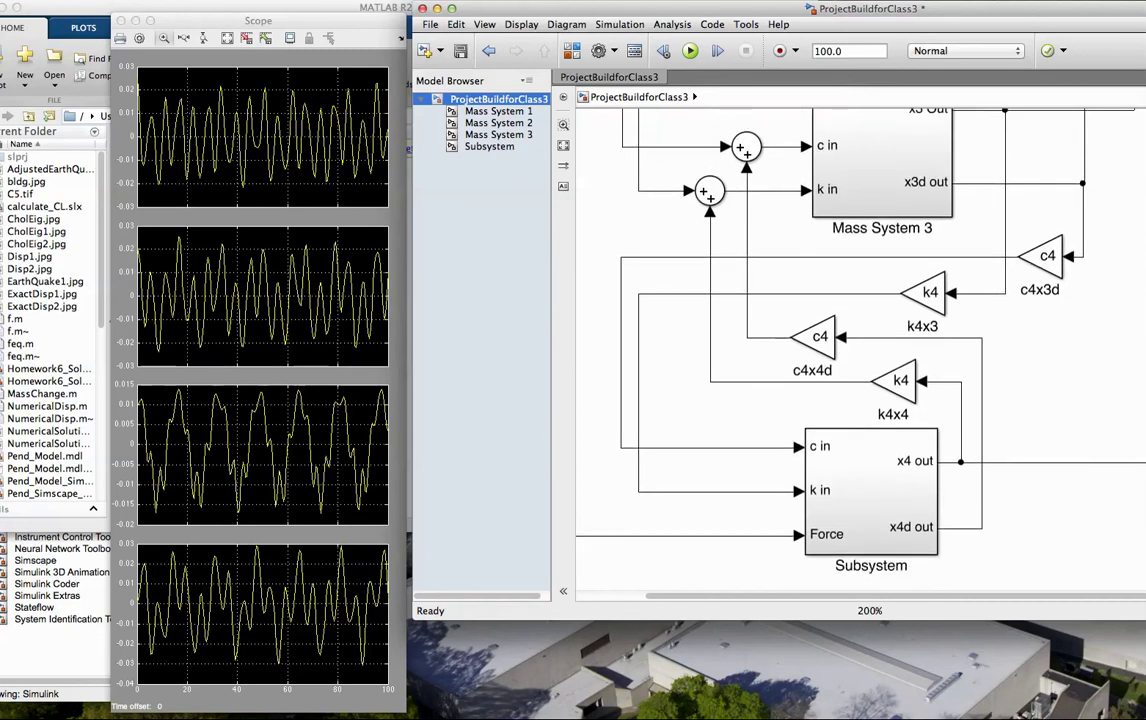
Rename the Subsystem block as Mass Subsystem 4.
left_click(907, 566)
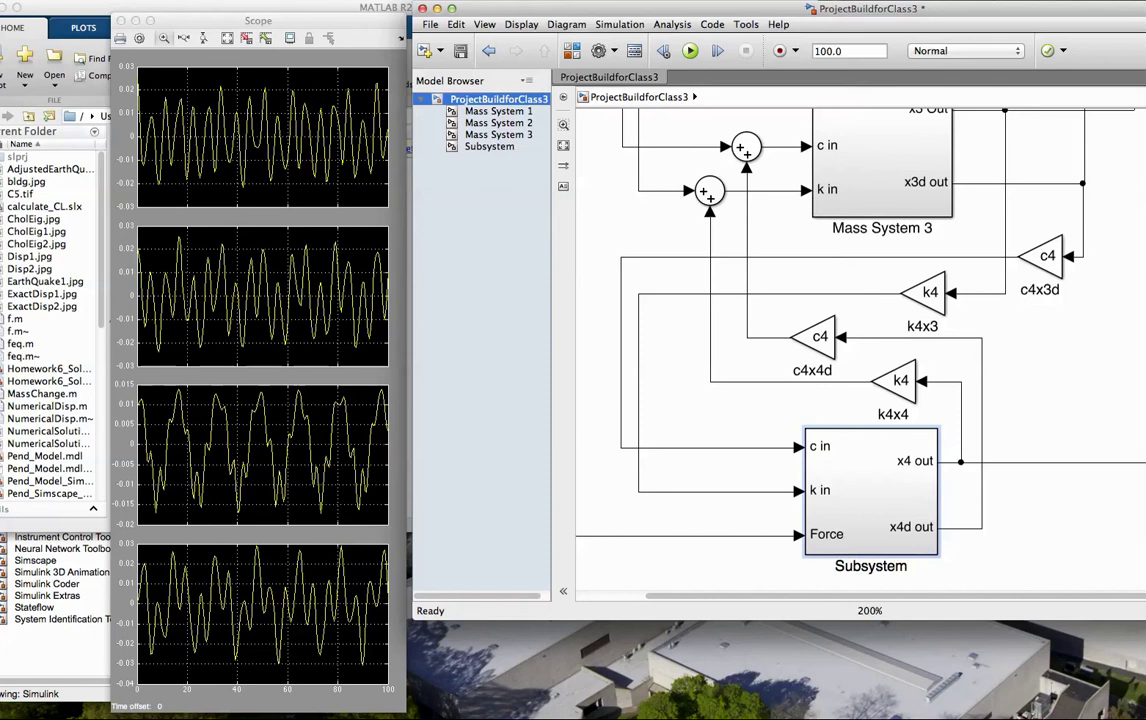
key("BackSpace")
key("BackSpace")
key("BackSpace")
key("BackSpace")
key("BackSpace")
key("BackSpace")
key("BackSpace")
key("BackSpace")
key("BackSpace")
type("Mass Subsystem 4")
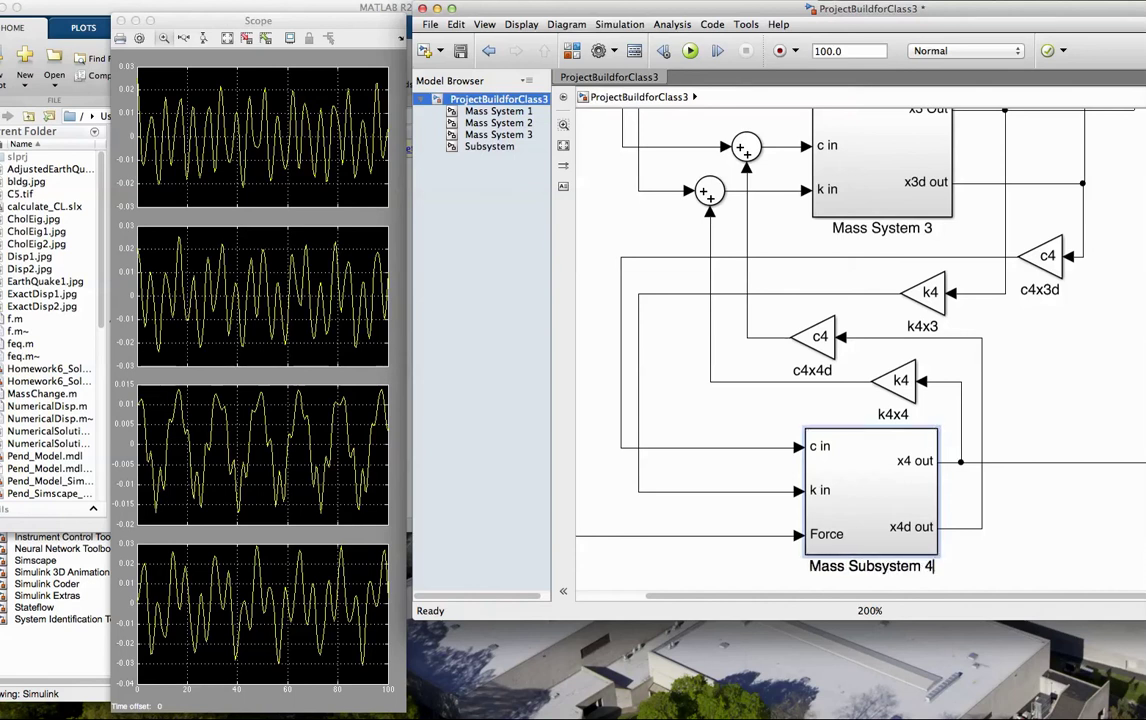
Review how the displacement and velocity outputs of each mass block feed the neighbouring blocks across the whole model.
scroll(860, 350, "up", 5)
scroll(860, 350, "up", 7)
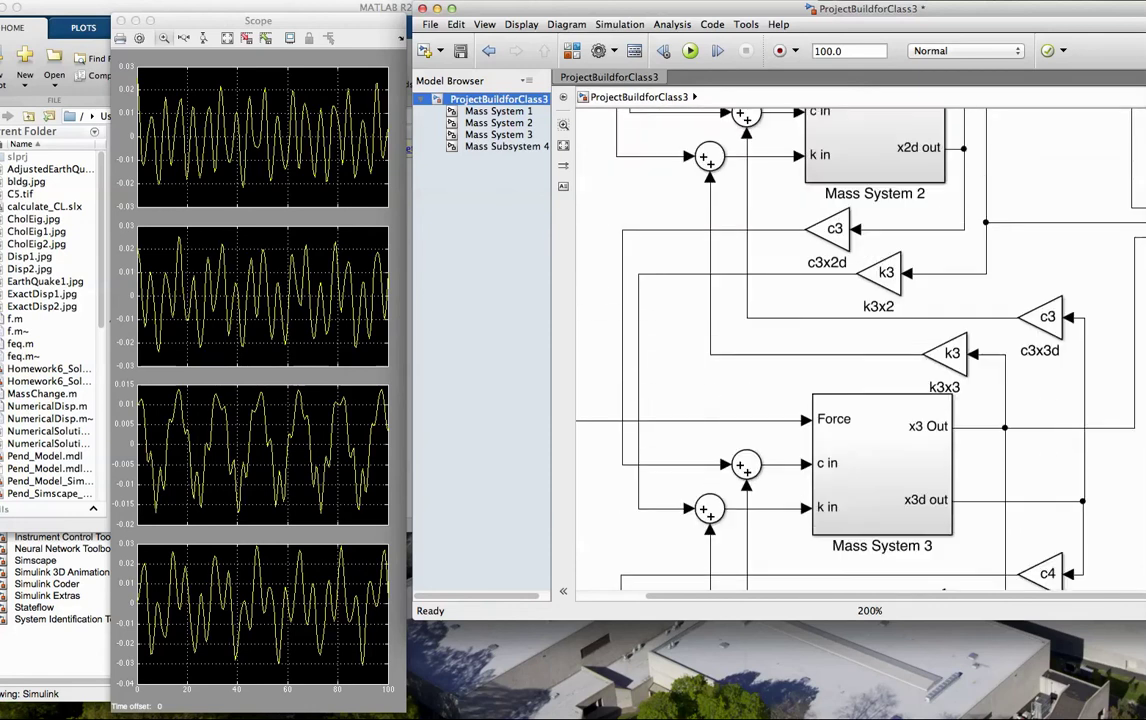
scroll(860, 350, "up", 7)
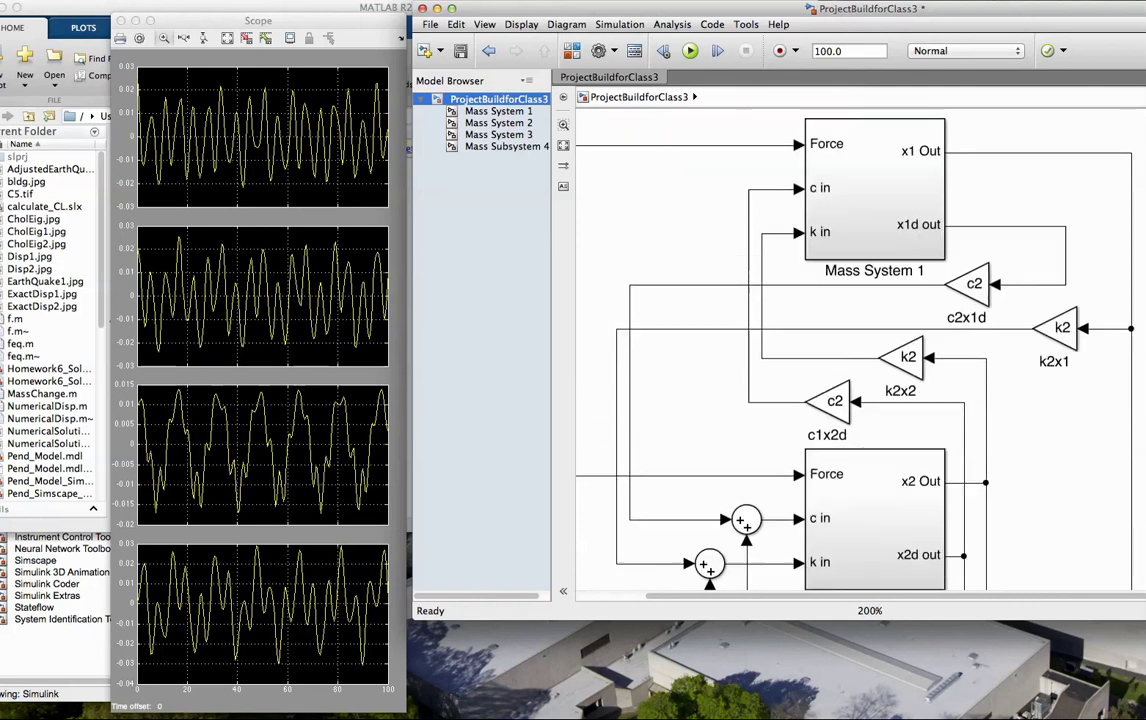
scroll(860, 350, "down", 15)
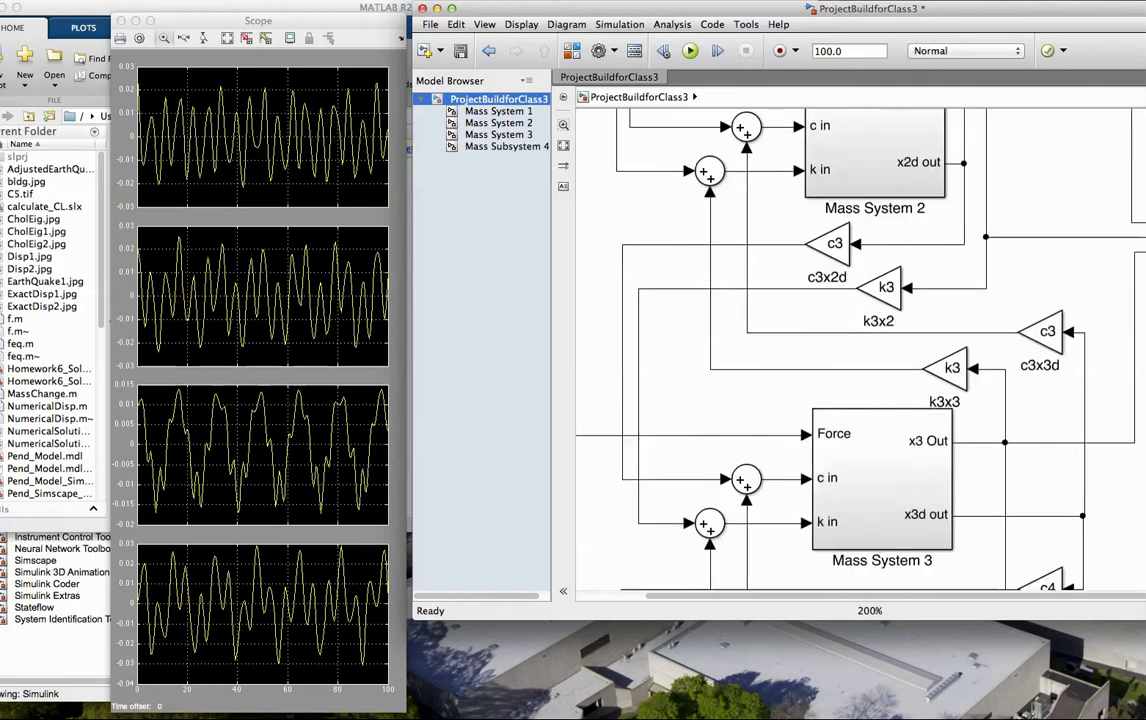
scroll(860, 350, "up", 15)
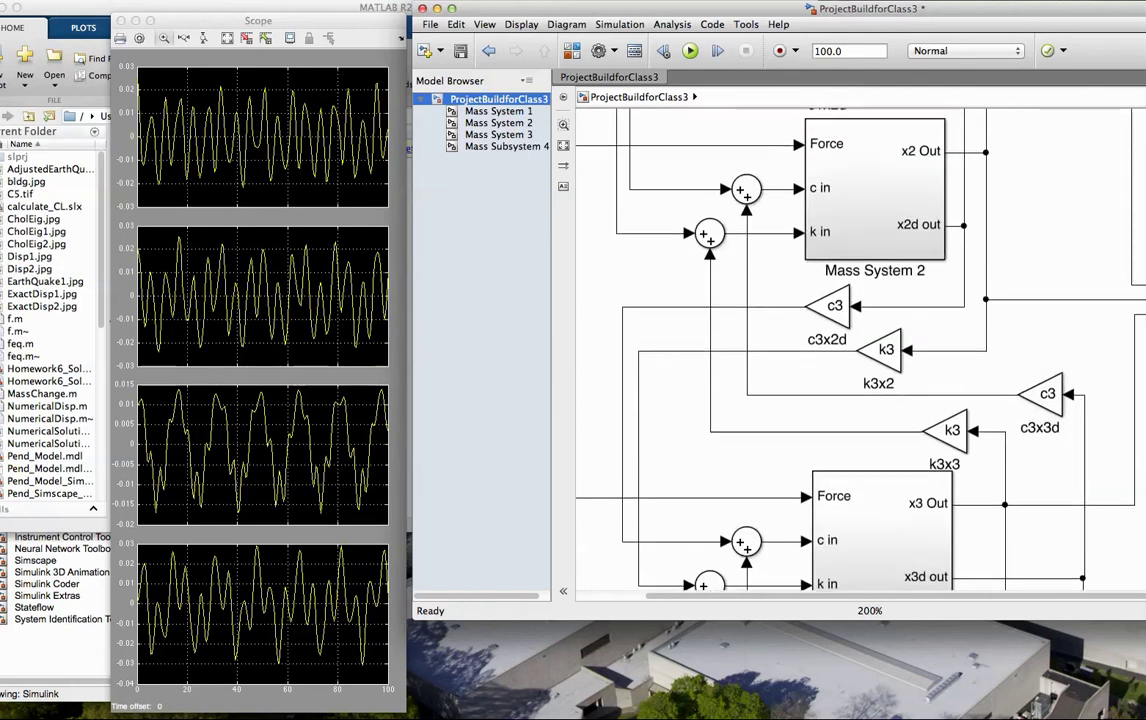
scroll(860, 350, "up", 1)
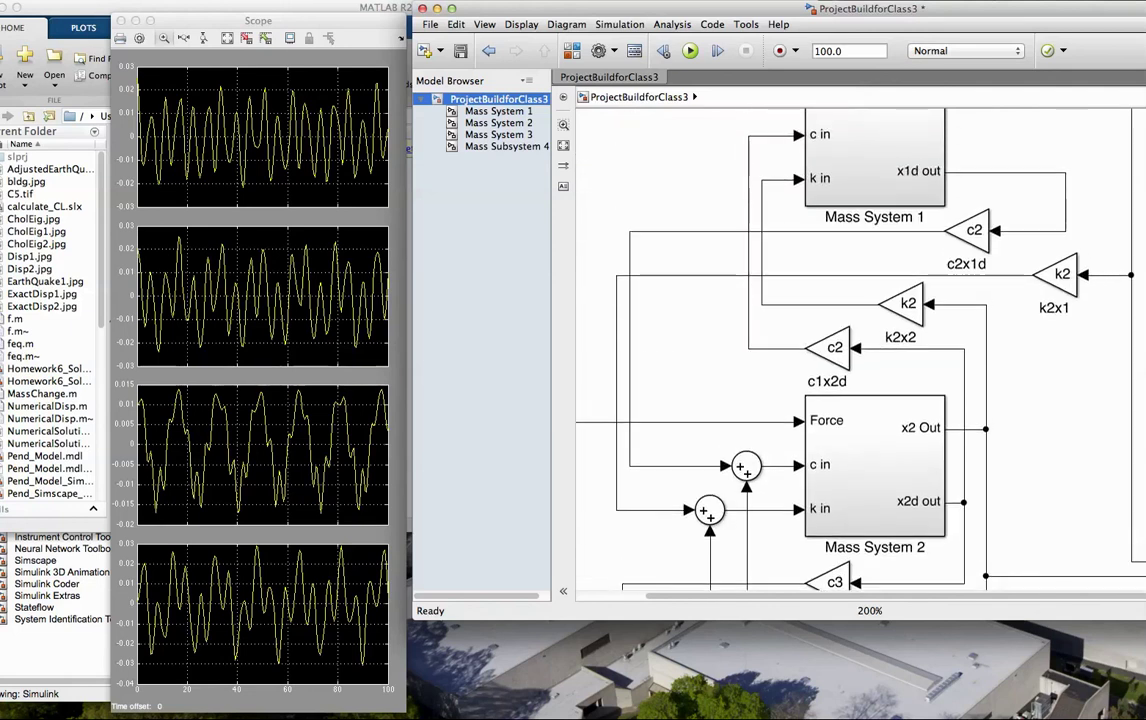
left_click_drag(258, 20, 253, 21)
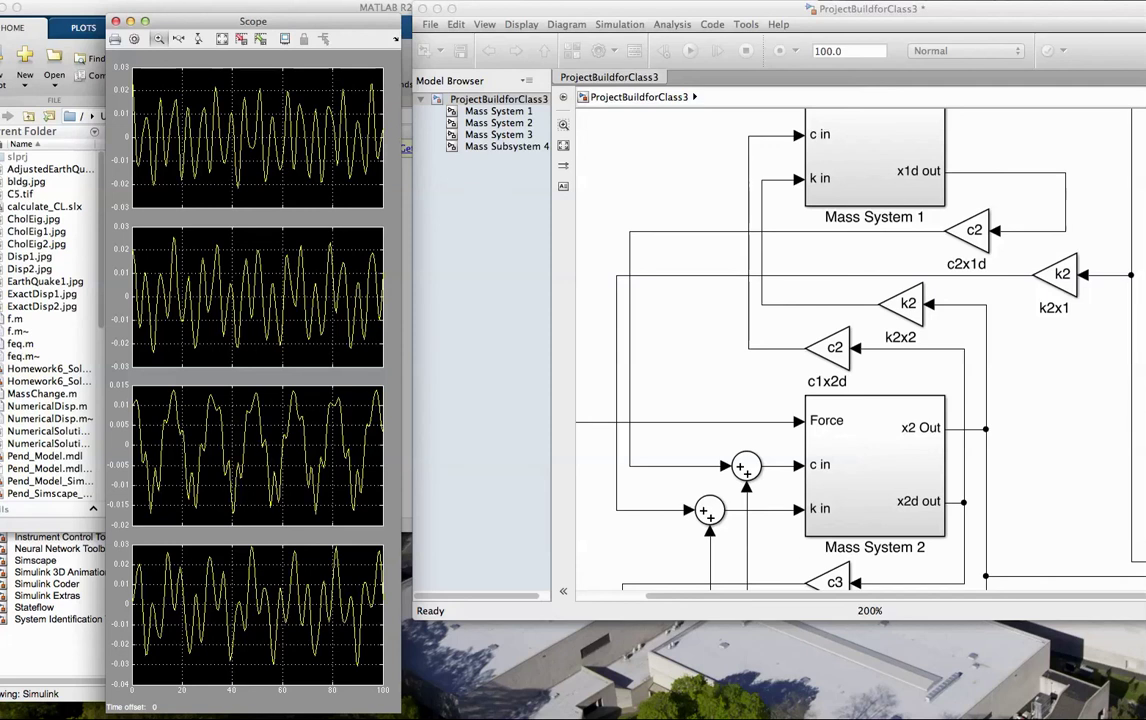
scroll(860, 350, "down", 10)
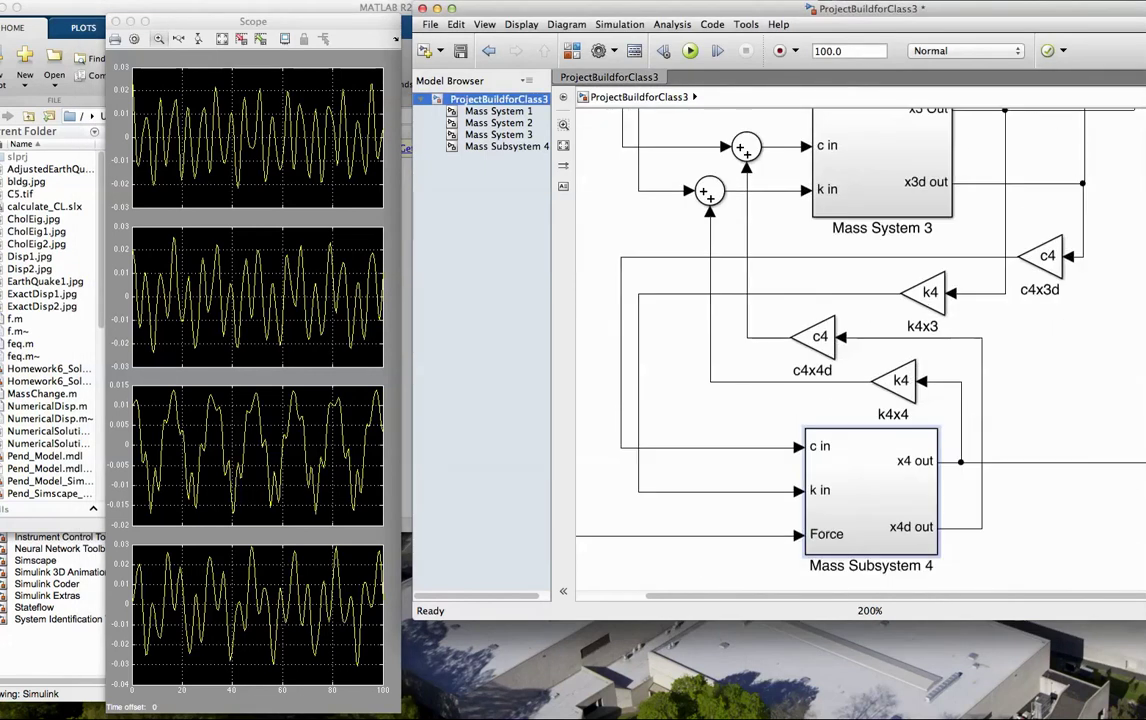
scroll(860, 350, "up", 10)
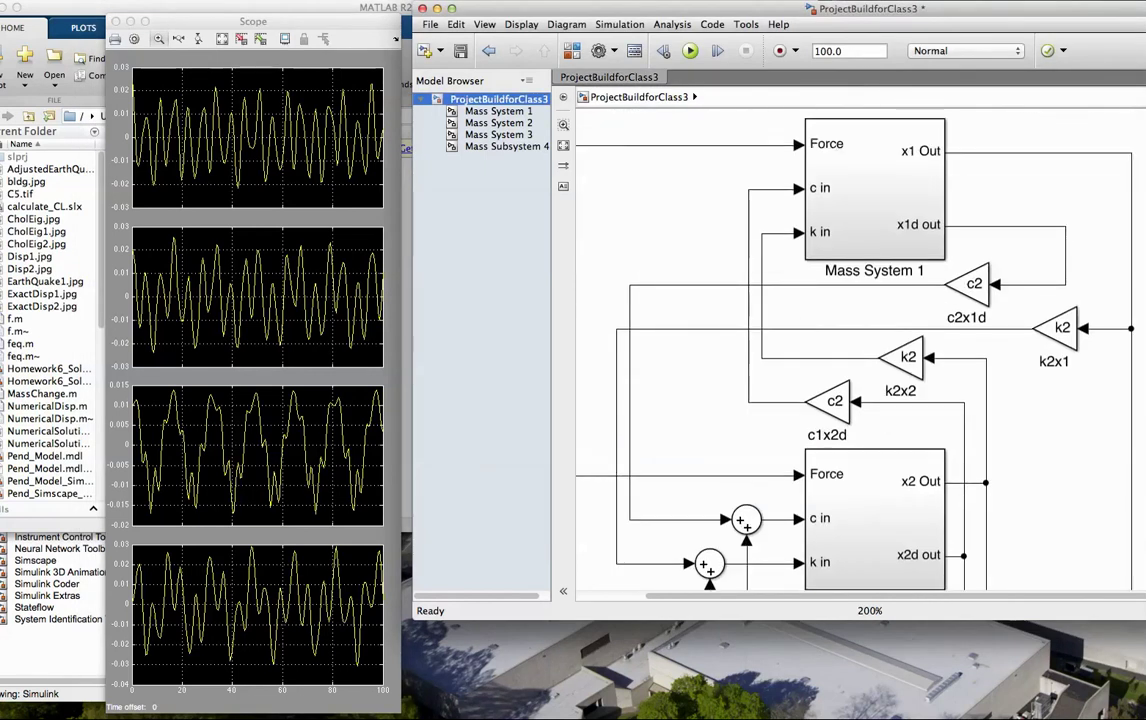
Examine the step force sources feeding the four mass blocks, including Force Sys 1 and Force sys2.
scroll(860, 350, "left", 5)
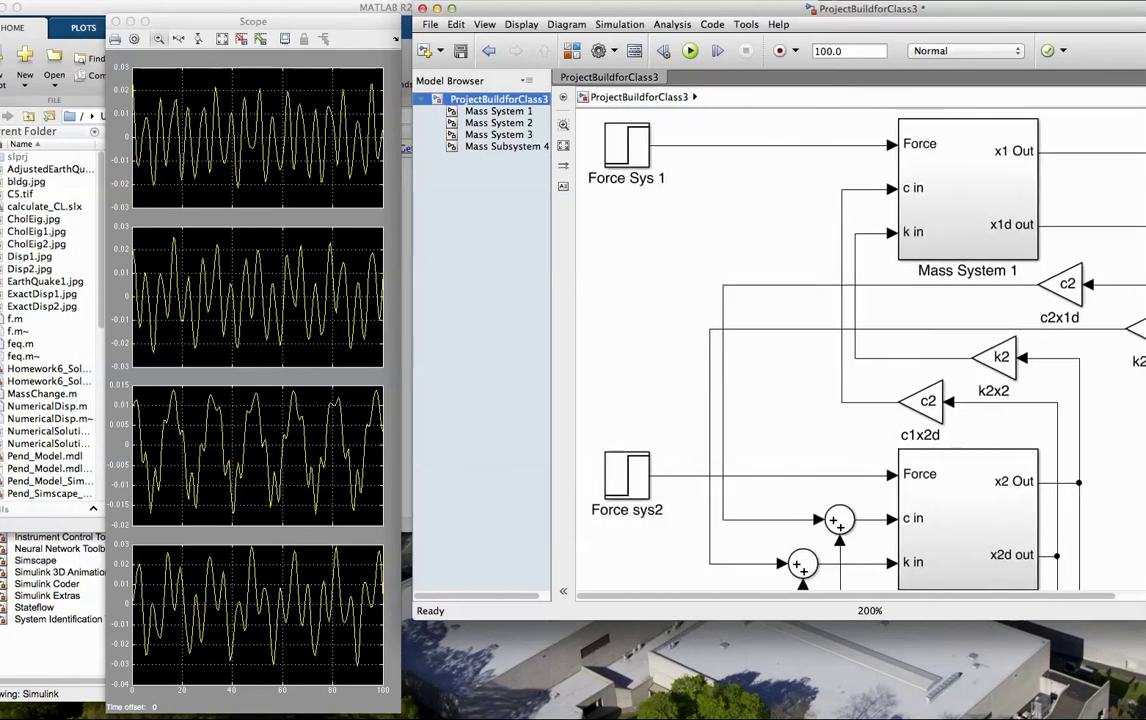
key("Escape")
scroll(860, 350, "down", 15)
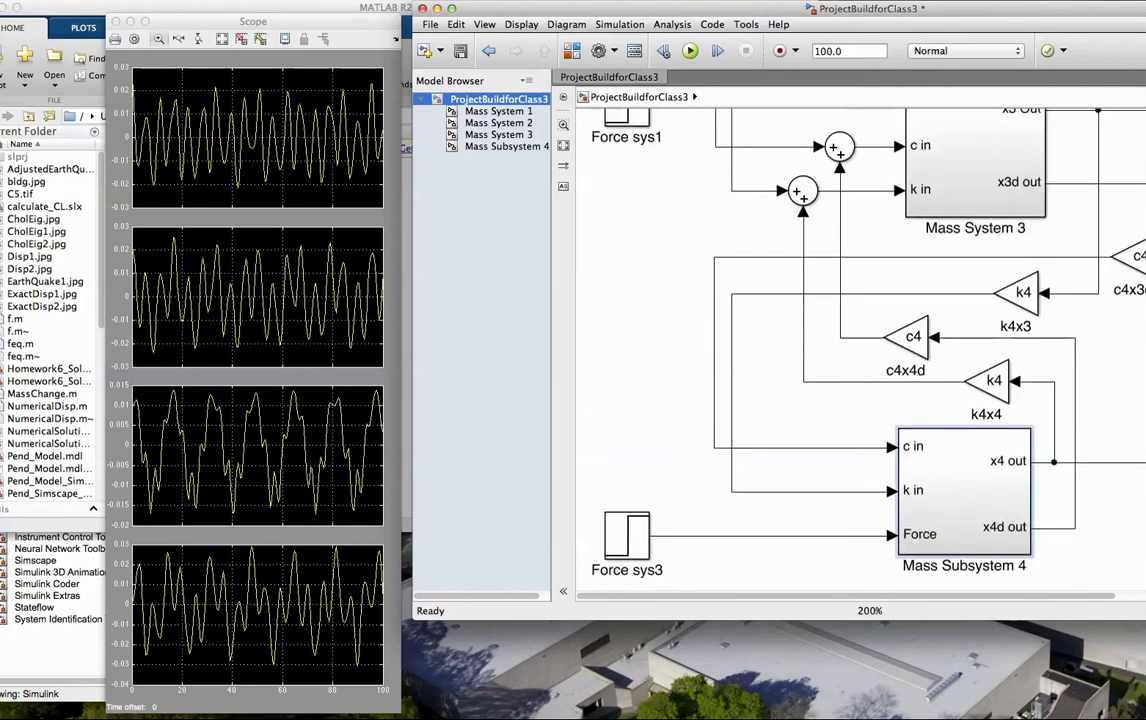
scroll(860, 350, "up", 15)
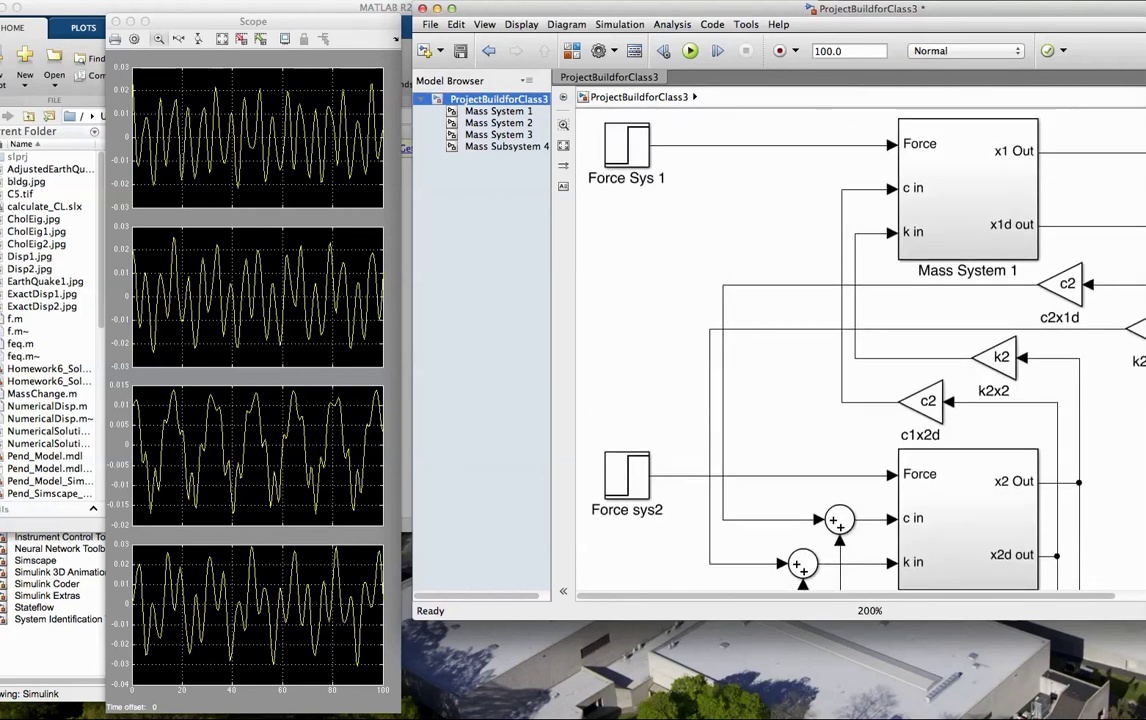
left_click(627, 145)
left_click(627, 475)
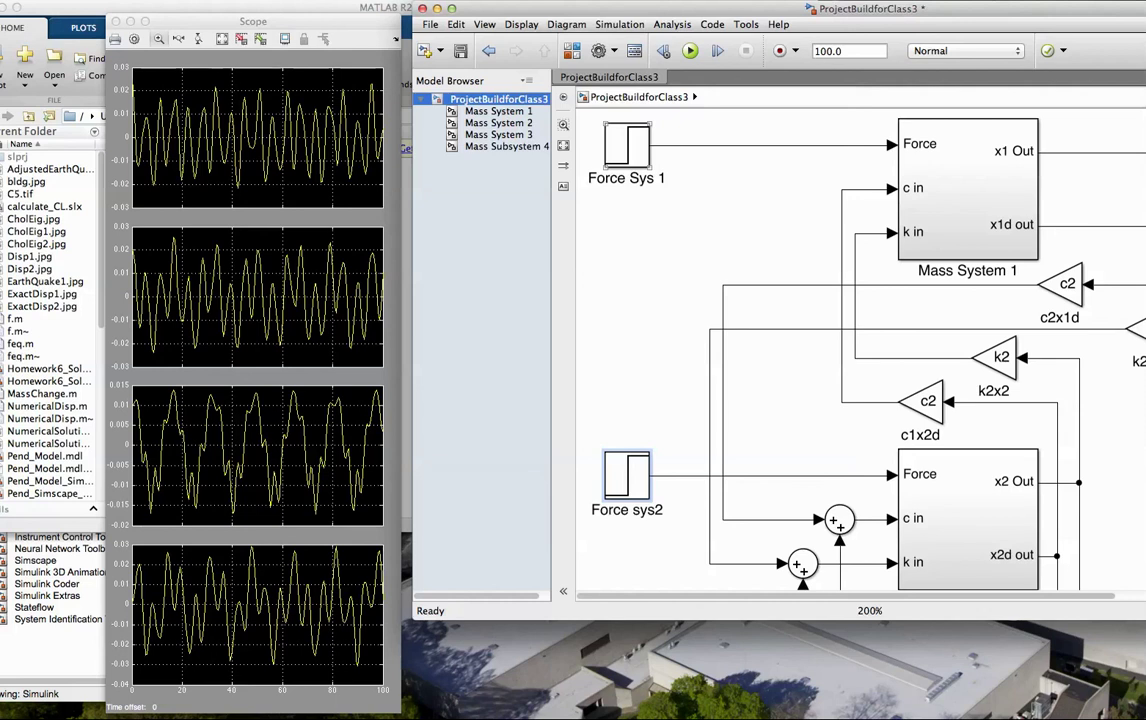
scroll(823, 235, "up", 2)
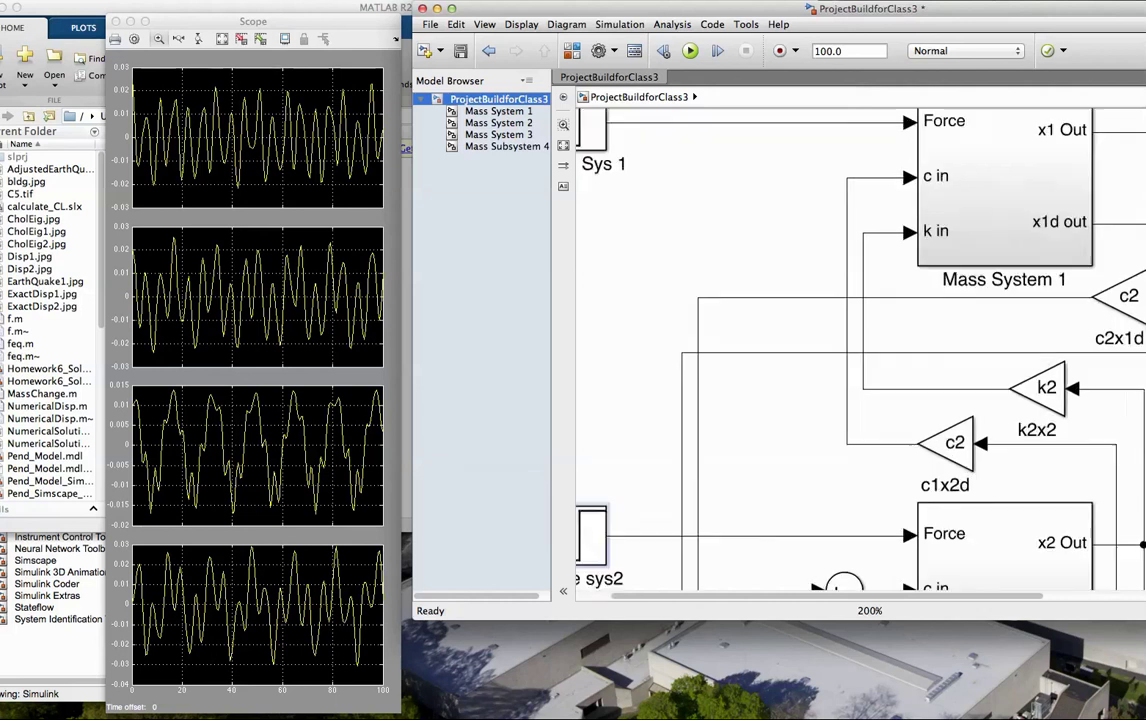
scroll(823, 235, "down", 5)
key("minus")
key("minus")
key("minus")
key("minus")
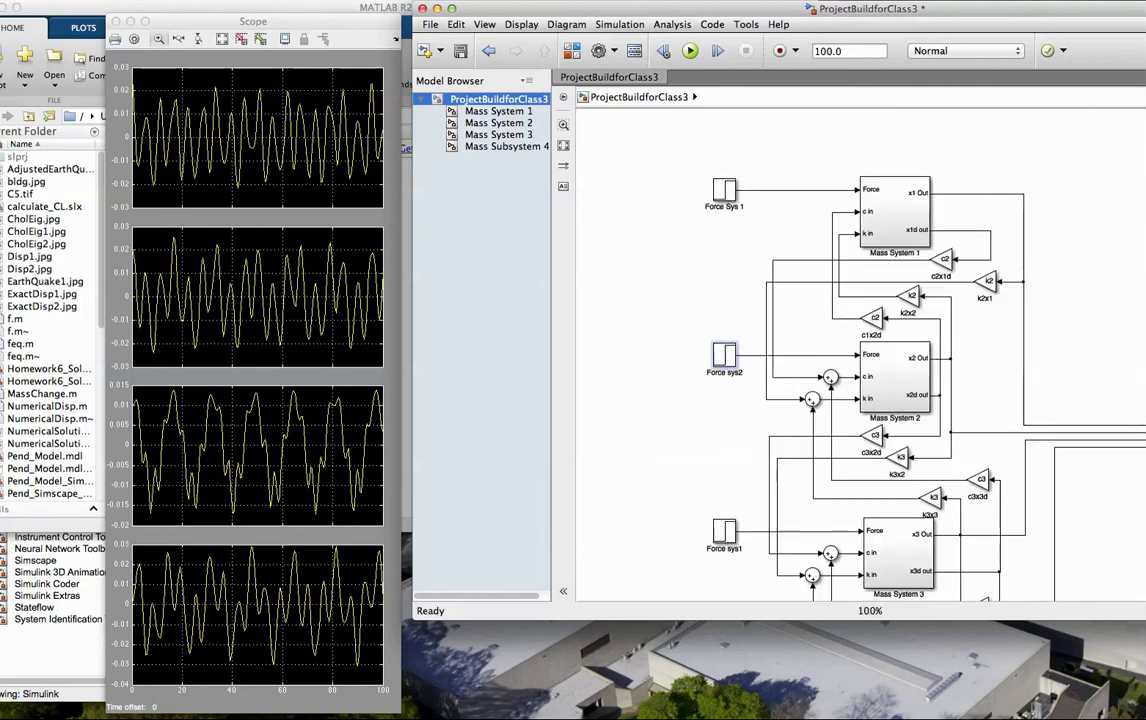